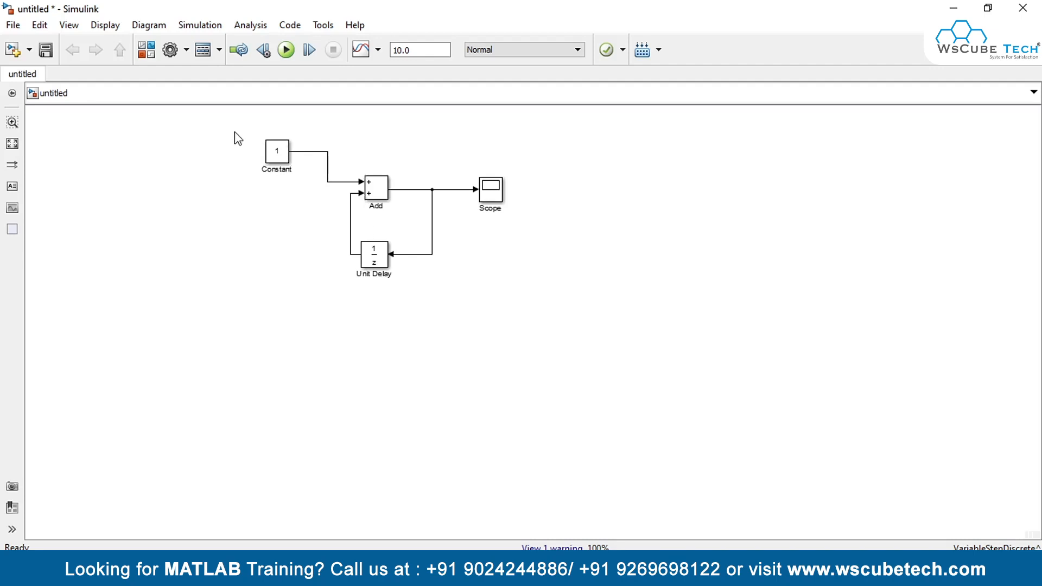
# Shift the whole diagram lower on the canvas and add a Switch block from the Signal Routing library above it.
pyautogui.moveTo(234, 129); pyautogui.dragTo(542, 279)
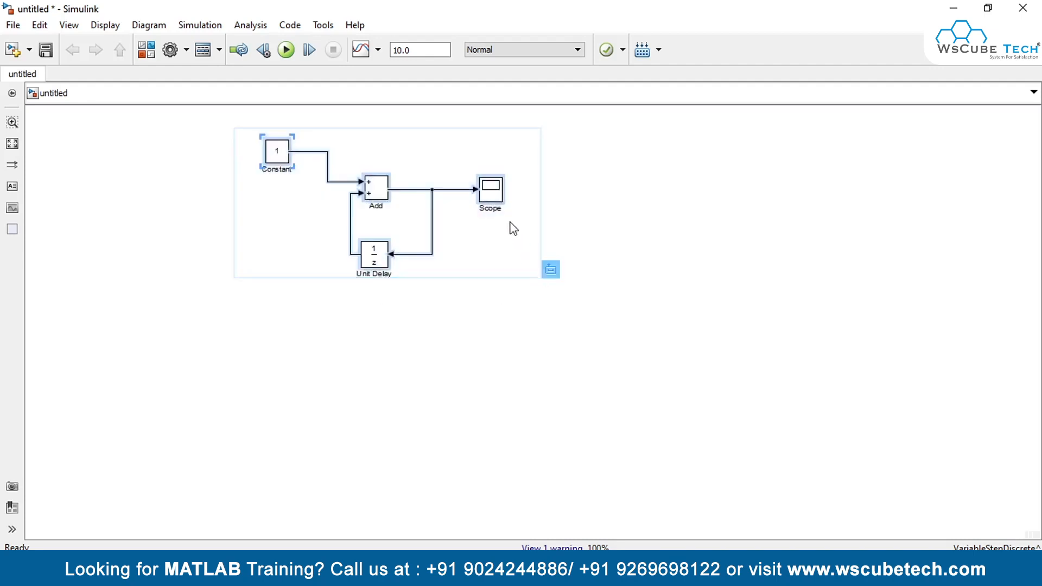
pyautogui.moveTo(497, 202); pyautogui.dragTo(543, 301)
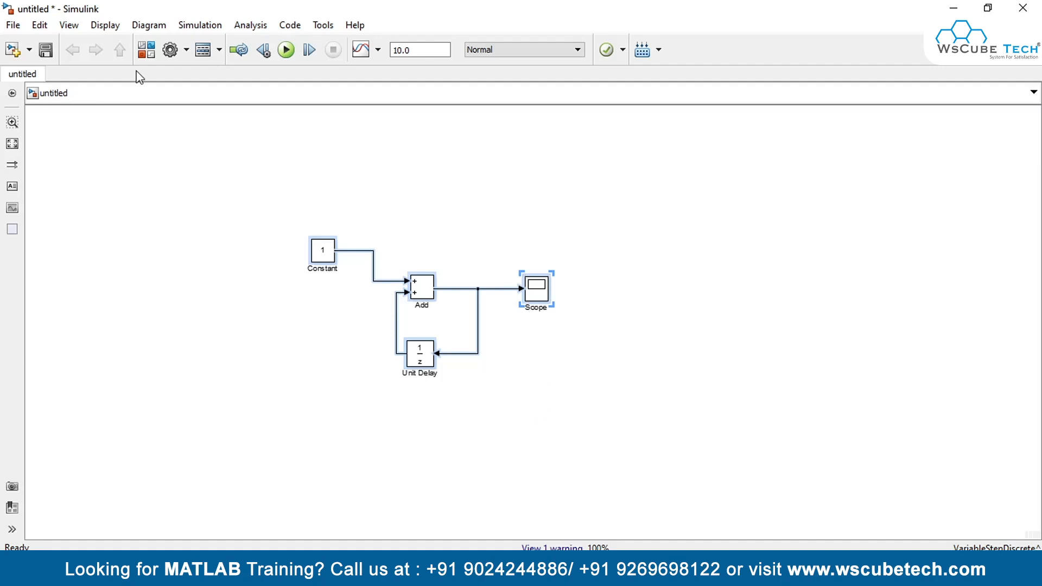
pyautogui.click(146, 50)
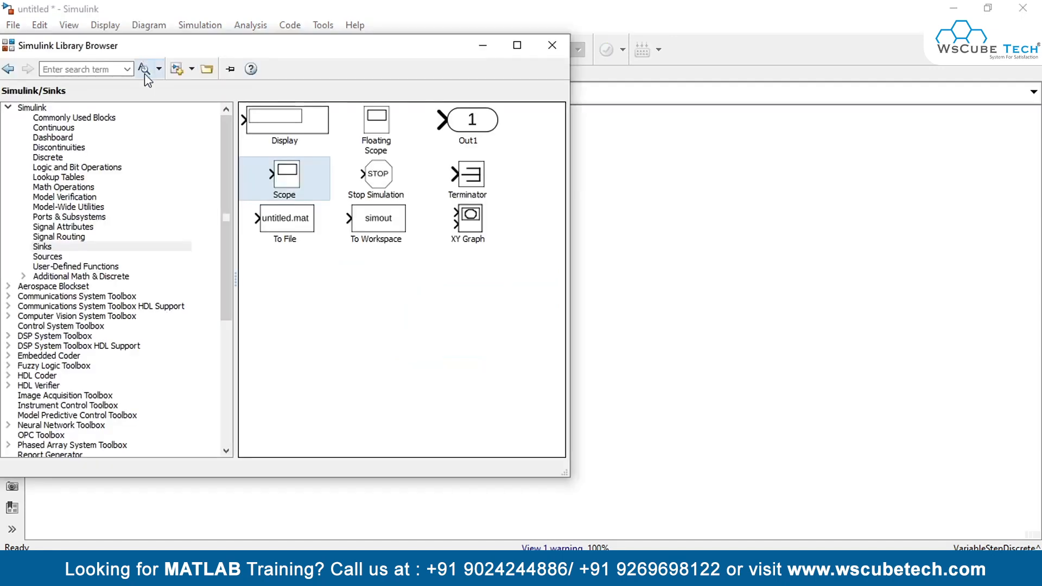
pyautogui.click(79, 238)
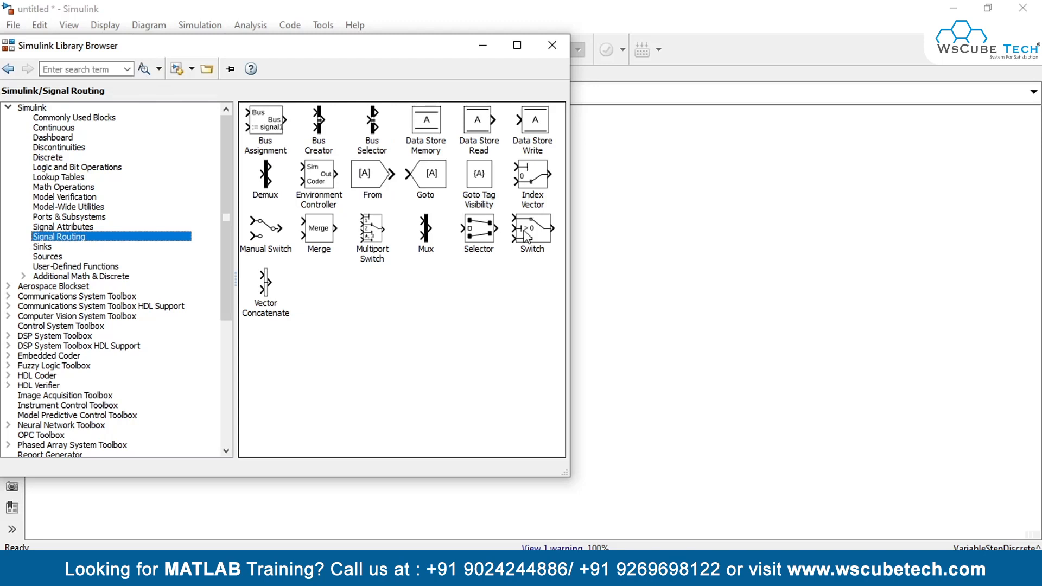
pyautogui.moveTo(532, 232); pyautogui.dragTo(552, 210)
# Move the Scope farther away from the Add block and delete the lines from Add's output to the Scope and Unit Delay.
pyautogui.moveTo(537, 290); pyautogui.dragTo(753, 300)
pyautogui.click(649, 290)
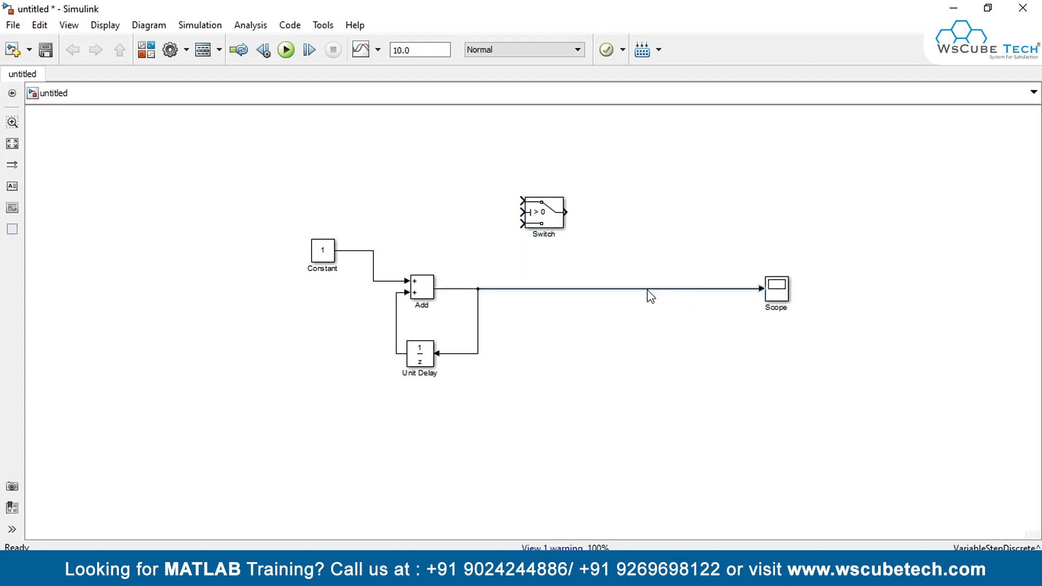
pyautogui.press('Delete')
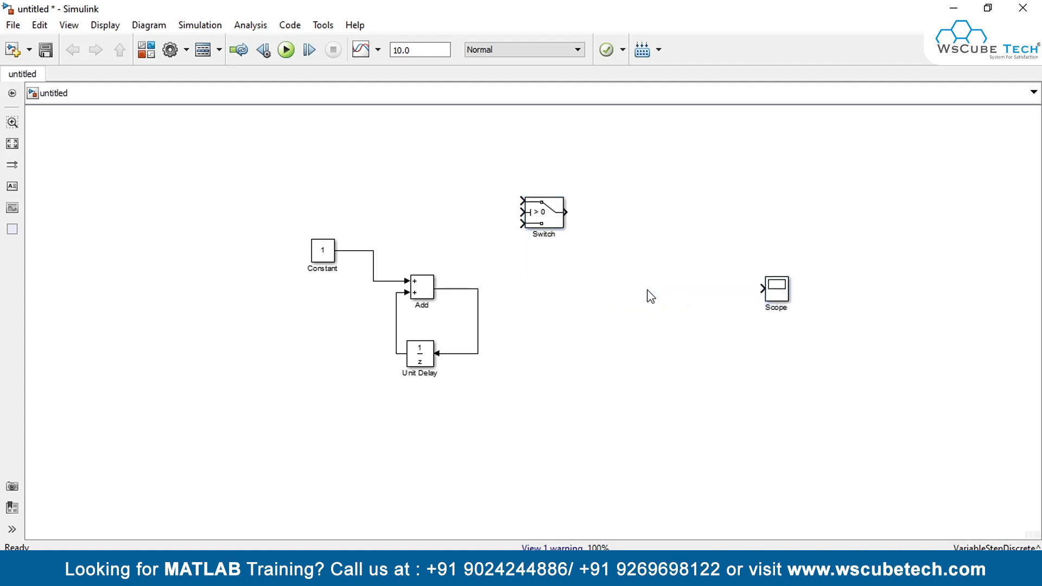
pyautogui.click(480, 326)
pyautogui.press('Delete')
# Place the Switch block between Add and Scope and connect Add's output to the Switch's middle control input.
pyautogui.moveTo(546, 233); pyautogui.dragTo(550, 301)
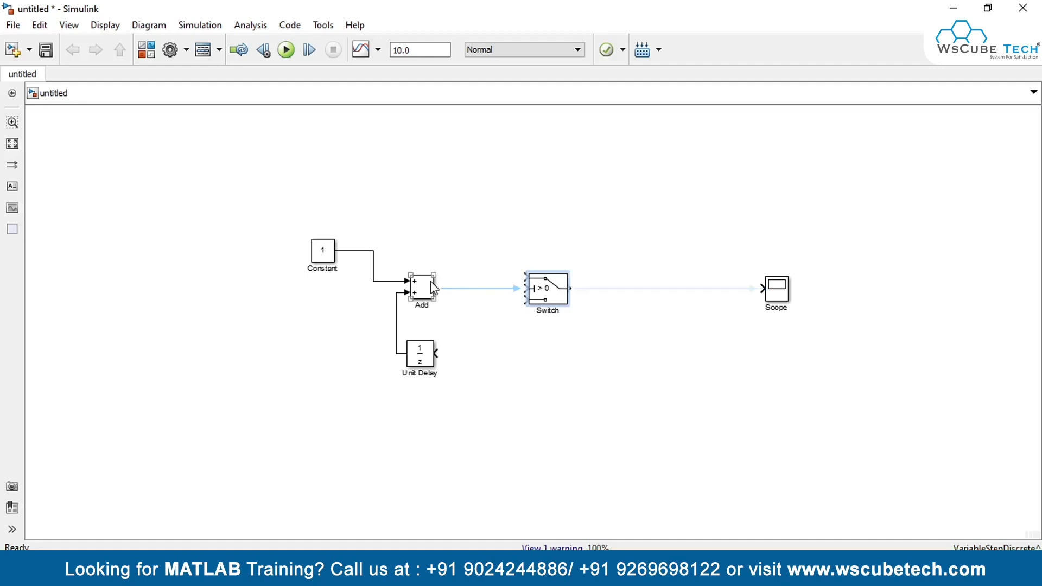
pyautogui.moveTo(435, 288); pyautogui.dragTo(525, 288)
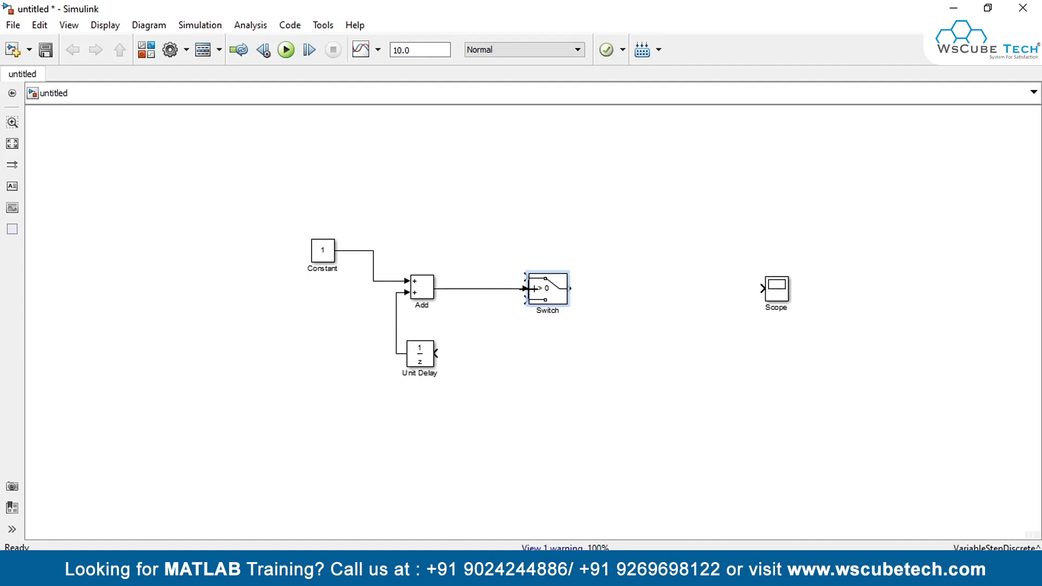
# Set the Switch block's threshold to 5.
pyautogui.click(544, 294)
pyautogui.doubleClick(546, 293)
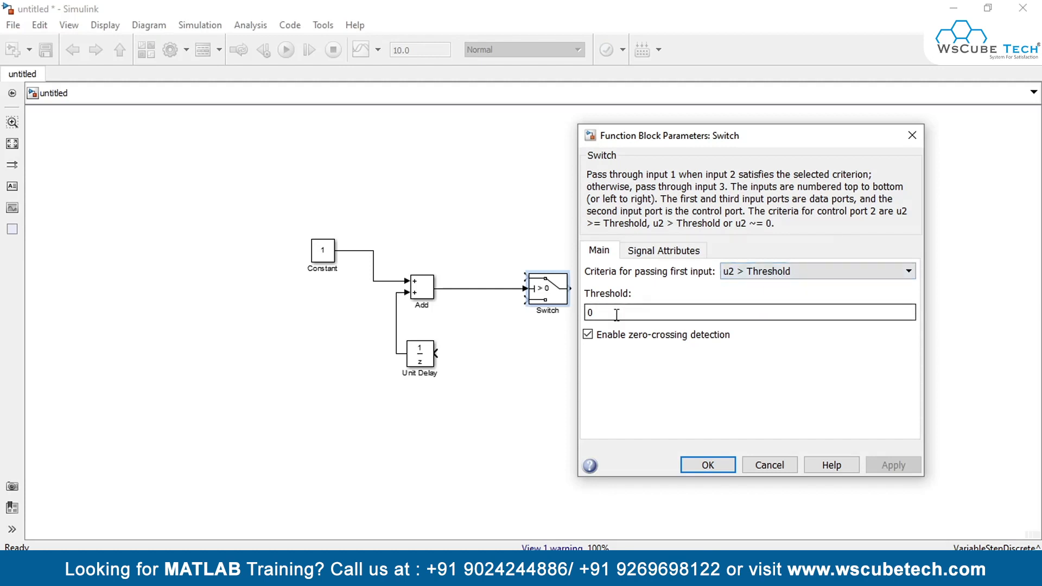
pyautogui.doubleClick(593, 313)
pyautogui.write('5')
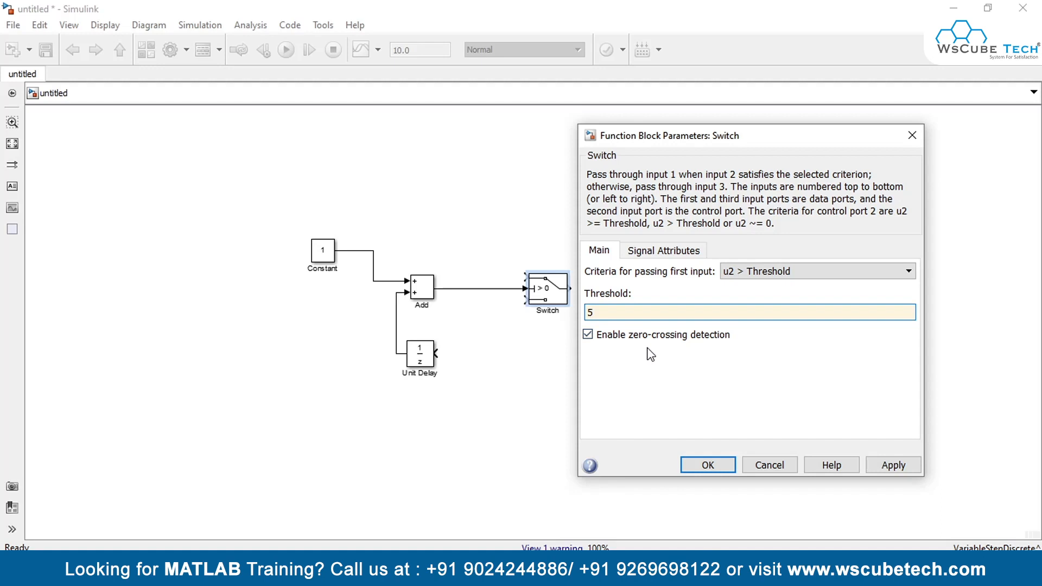
pyautogui.click(876, 465)
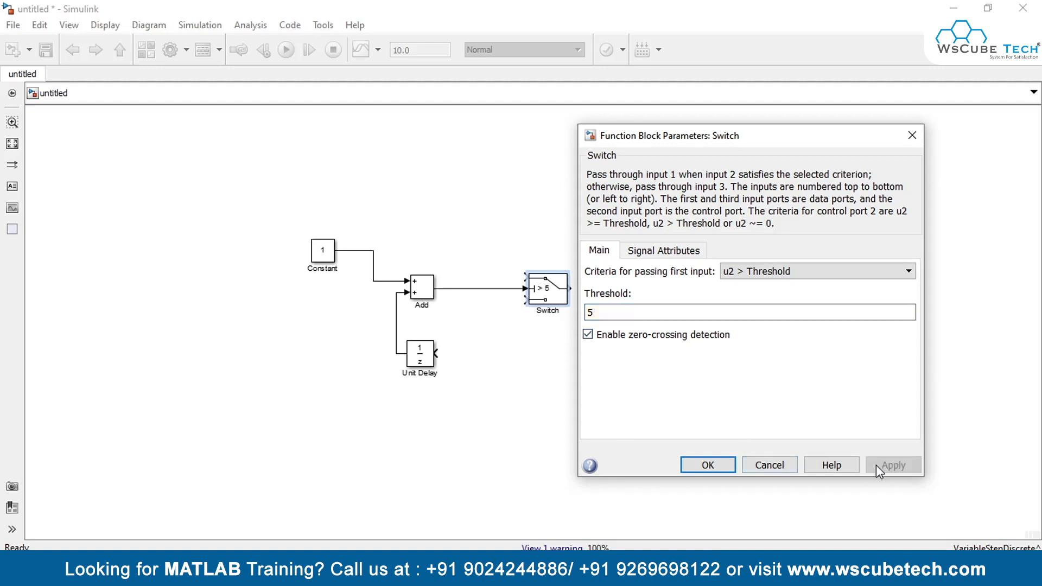
pyautogui.click(722, 465)
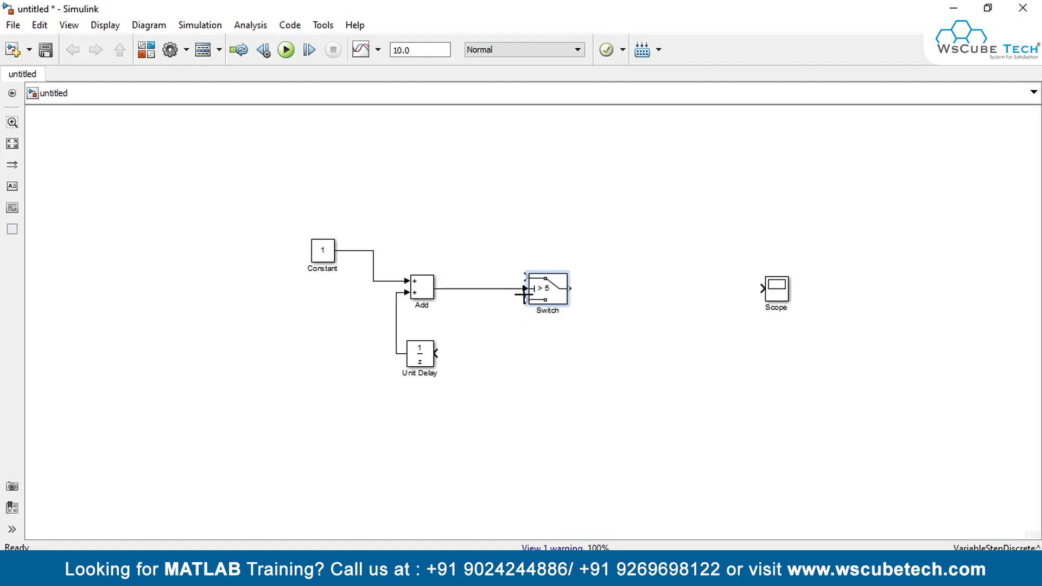
# Branch Add's output to the Switch's third input and feed its first input from a copy of the Constant block.
pyautogui.click(528, 273)
pyautogui.moveTo(526, 300); pyautogui.dragTo(493, 290)
pyautogui.click(326, 255)
pyautogui.moveTo(320, 255); pyautogui.dragTo(479, 198)
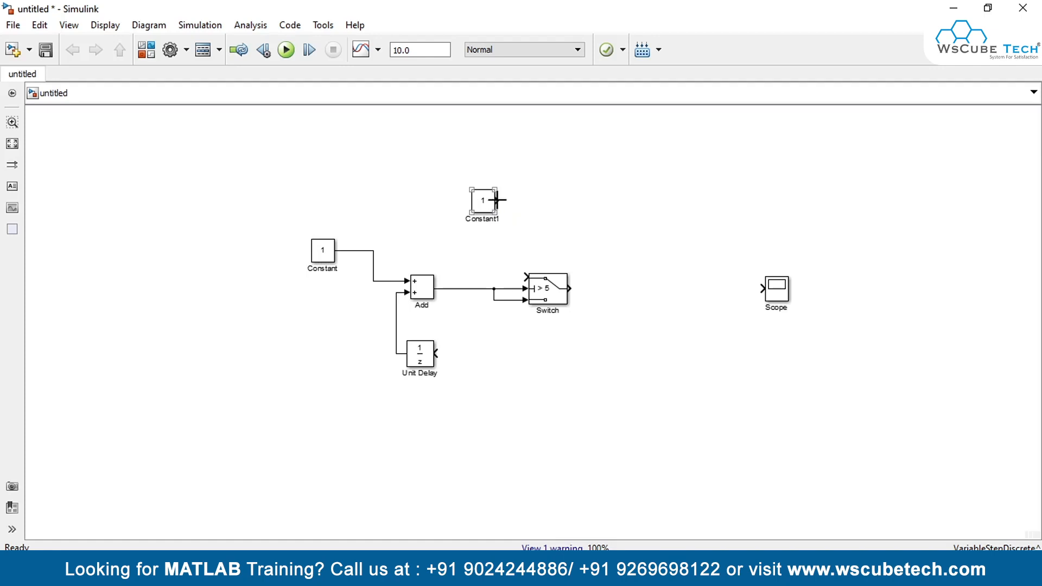
pyautogui.moveTo(496, 200); pyautogui.dragTo(525, 277)
# Set the constant value of the block feeding the Switch's first input to 0.
pyautogui.click(490, 200)
pyautogui.doubleClick(490, 200)
pyautogui.write('0')
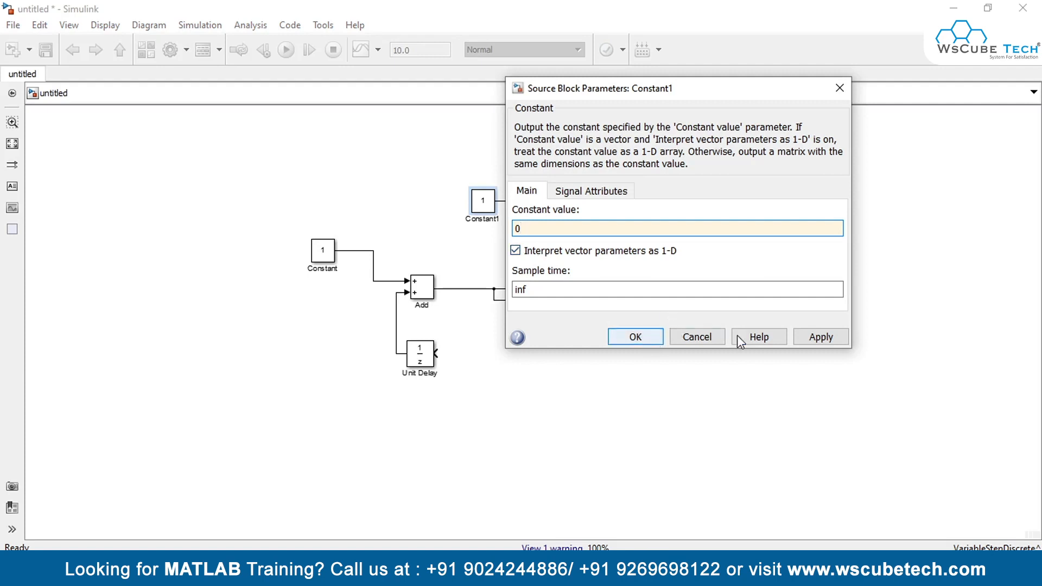
pyautogui.click(814, 337)
pyautogui.click(633, 335)
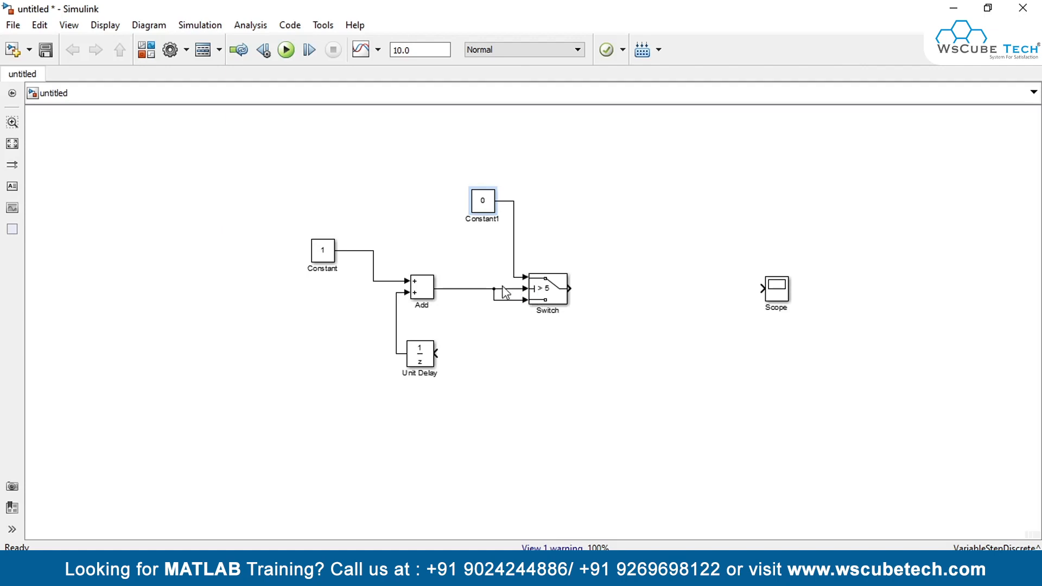
# Connect the Switch's output to the Scope and branch it back to the Unit Delay's input.
pyautogui.moveTo(519, 299); pyautogui.dragTo(524, 299)
pyautogui.moveTo(569, 289); pyautogui.dragTo(758, 291)
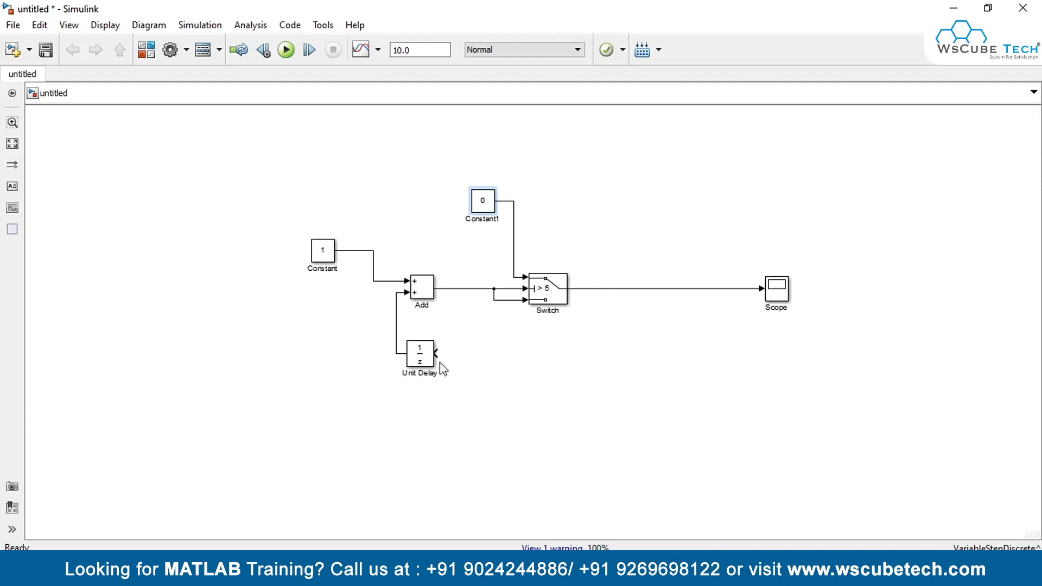
pyautogui.moveTo(434, 353); pyautogui.dragTo(628, 292)
pyautogui.click(427, 294)
pyautogui.click(547, 303)
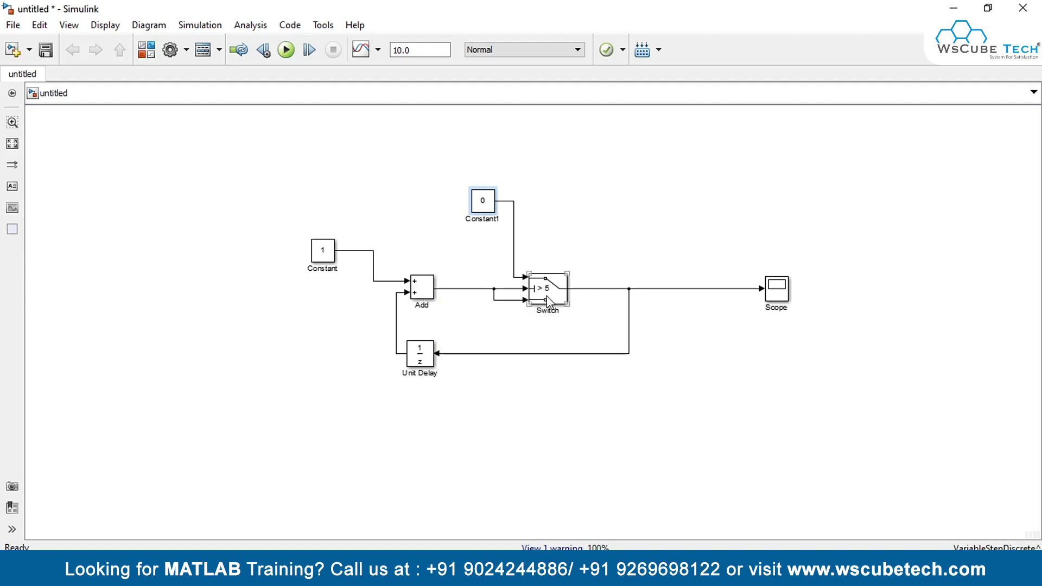
# Run the simulation, view the output waveform scaled to fit in the Scope, and close the Scope.
pyautogui.click(286, 50)
pyautogui.doubleClick(776, 289)
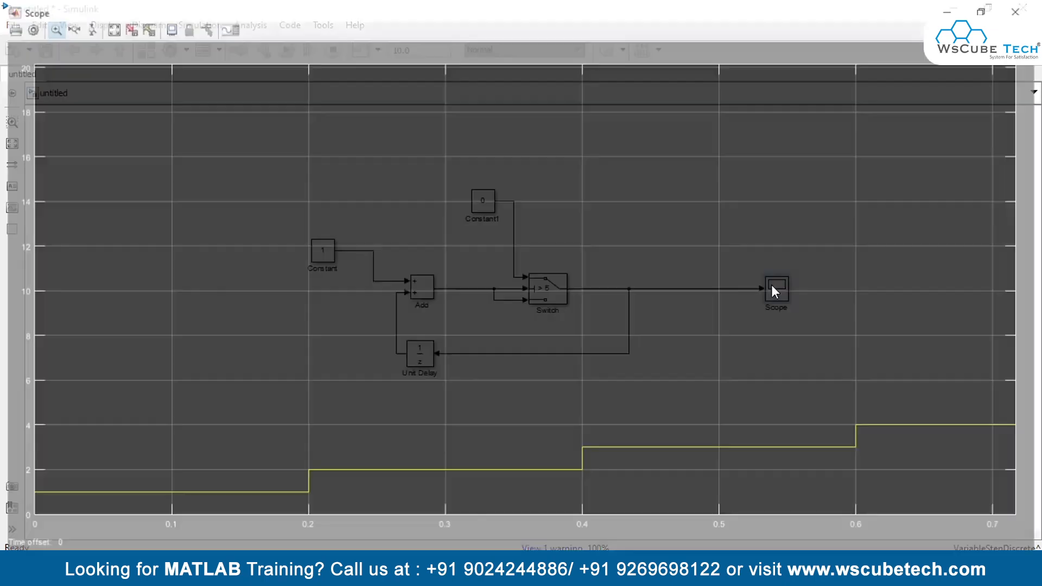
pyautogui.click(67, 26)
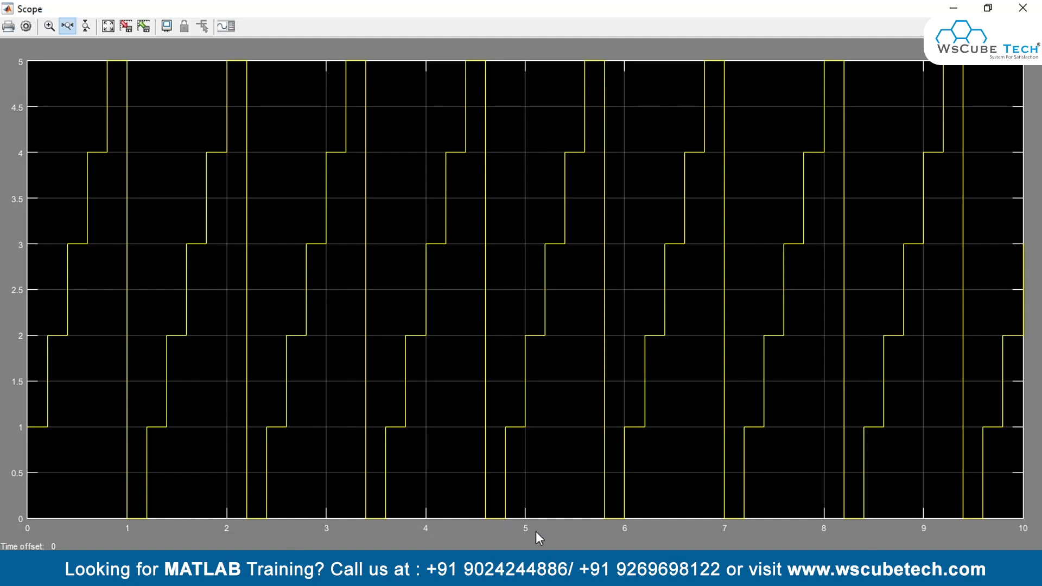
pyautogui.click(1024, 8)
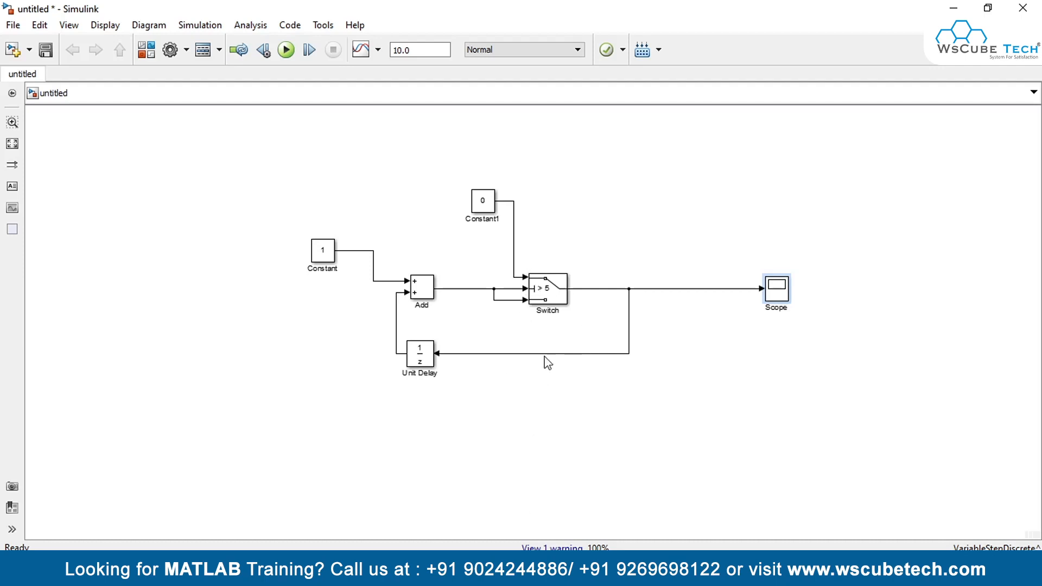
# Trace the signal path through the Add, Switch and Unit Delay blocks to examine how the counter resets.
pyautogui.click(413, 274)
pyautogui.click(455, 344)
pyautogui.click(413, 292)
pyautogui.click(536, 293)
pyautogui.click(515, 266)
pyautogui.click(562, 283)
pyautogui.click(566, 297)
pyautogui.click(434, 291)
# Set the Switch block's threshold to 10.
pyautogui.doubleClick(535, 295)
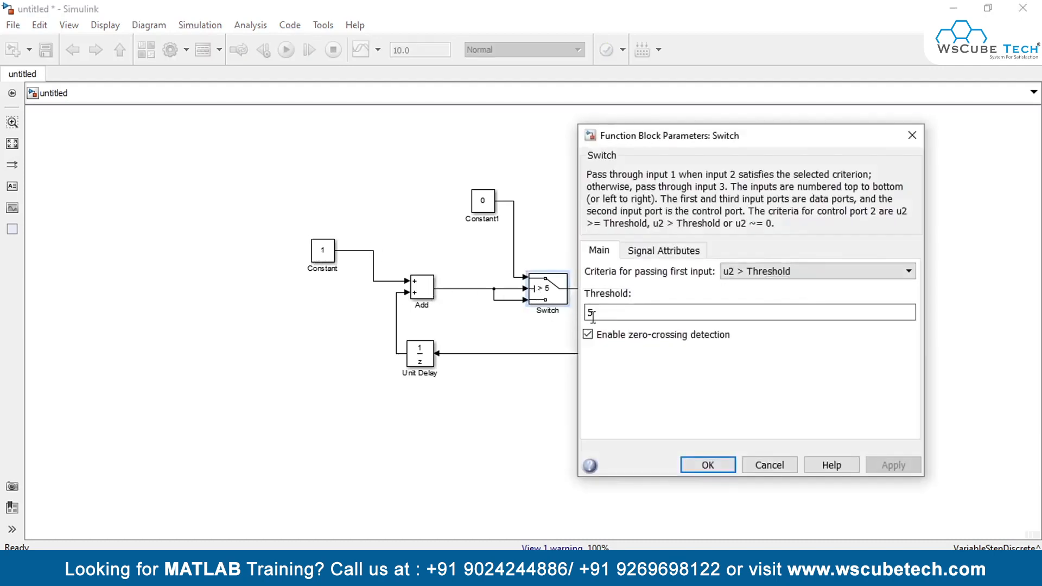
pyautogui.doubleClick(592, 314)
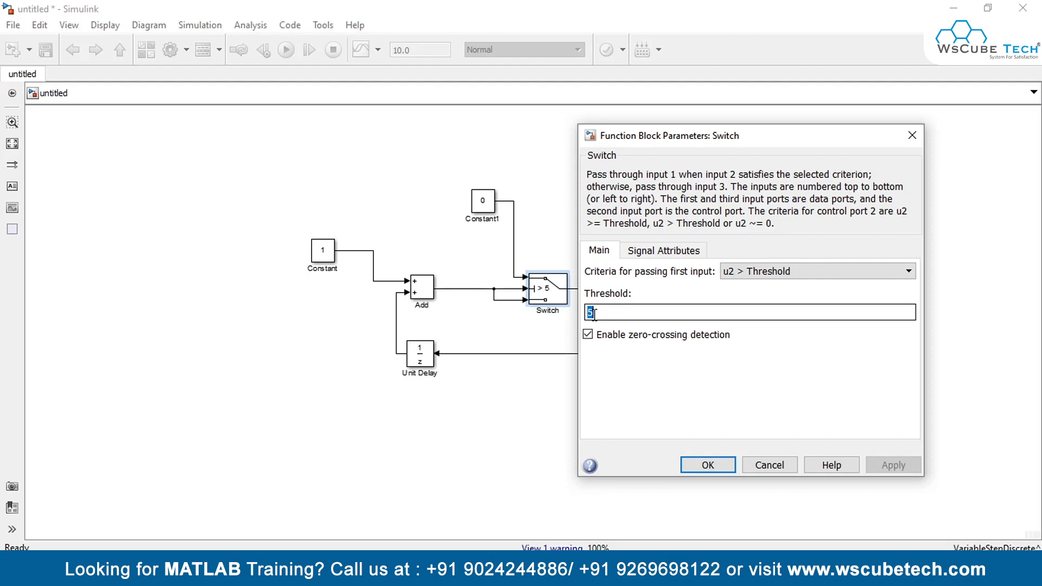
pyautogui.write('10')
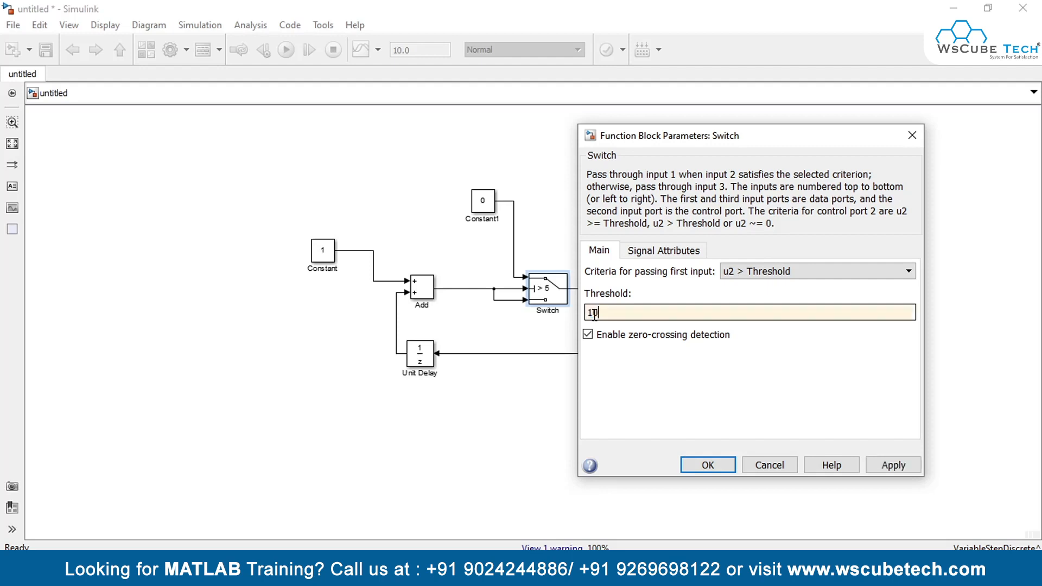
pyautogui.click(893, 465)
pyautogui.click(708, 465)
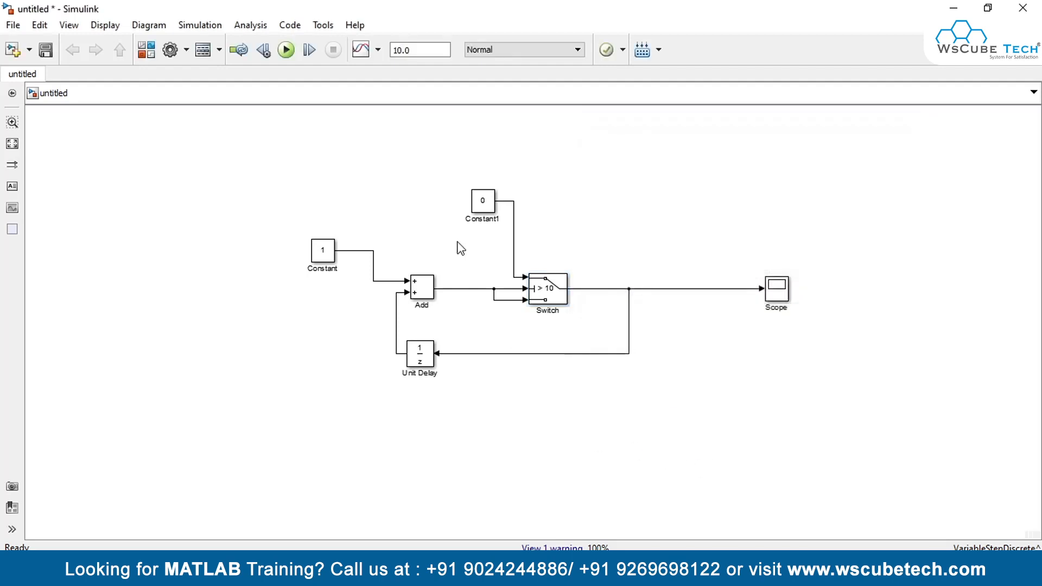
# Rerun the simulation and autoscale the Scope plot to show the full counter waveform.
pyautogui.click(286, 50)
pyautogui.doubleClick(776, 289)
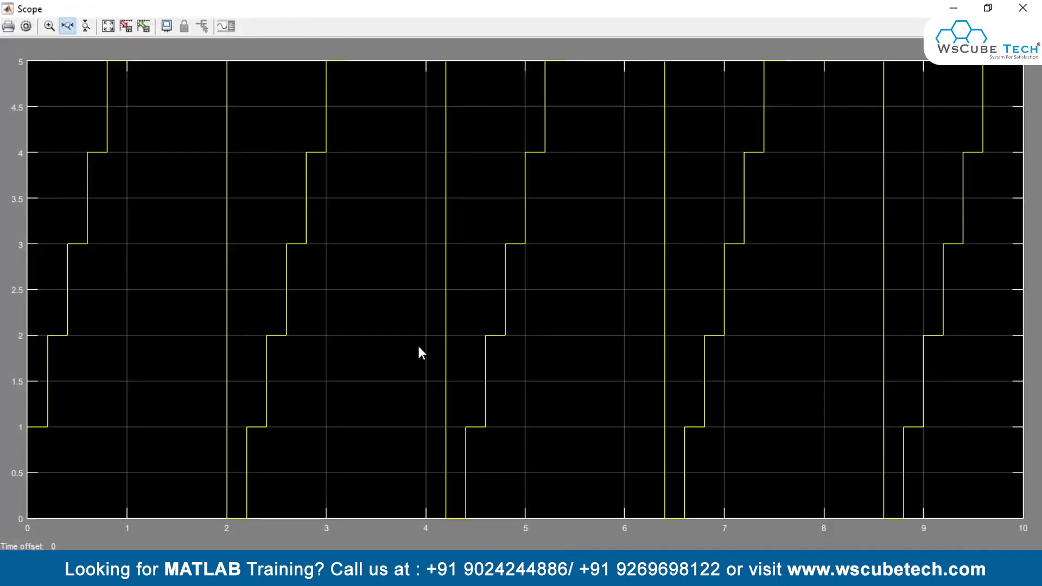
pyautogui.click(109, 25)
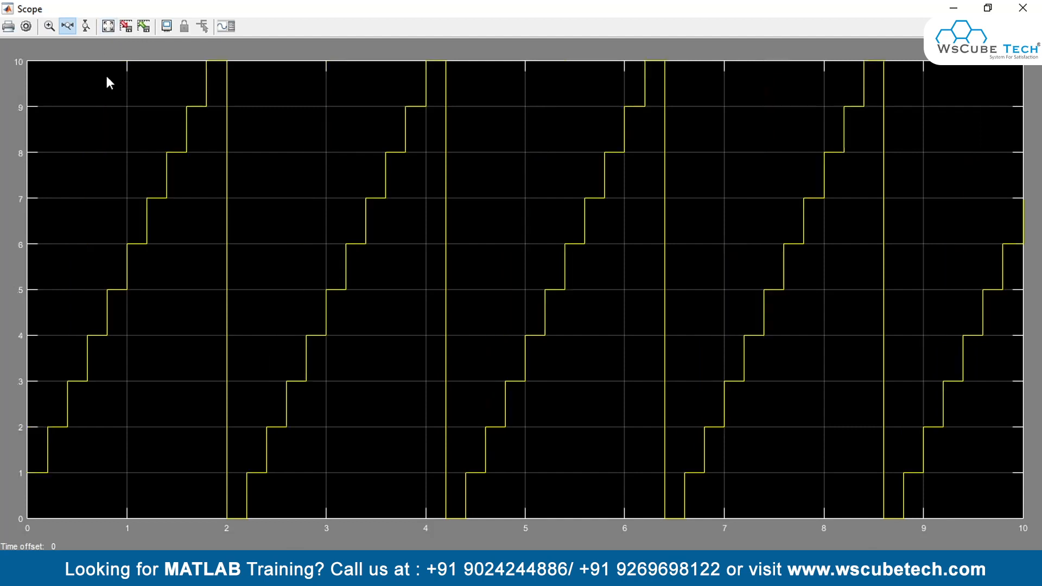